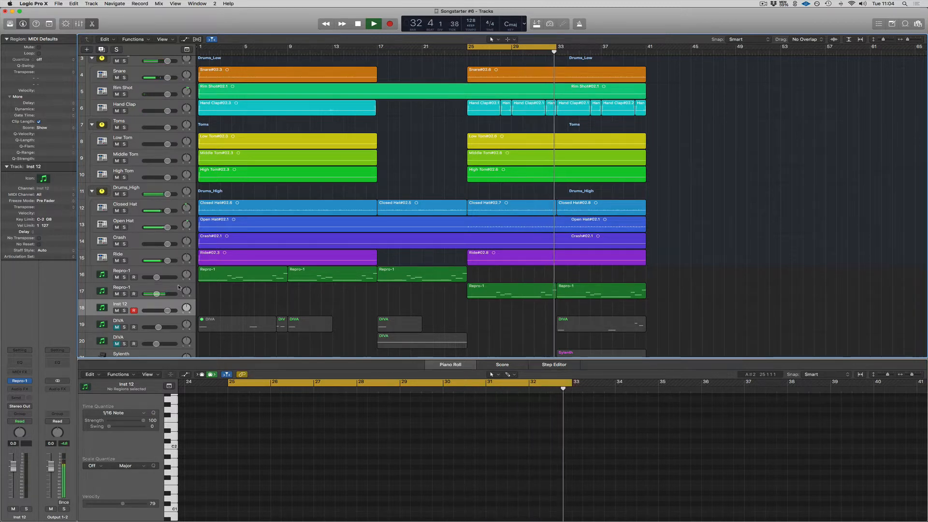
# Step: Stop playback and open the Repro-1 synth on the Inst 12 track
pyautogui.press('space')
pyautogui.press('XF86AudioRaiseVolume')
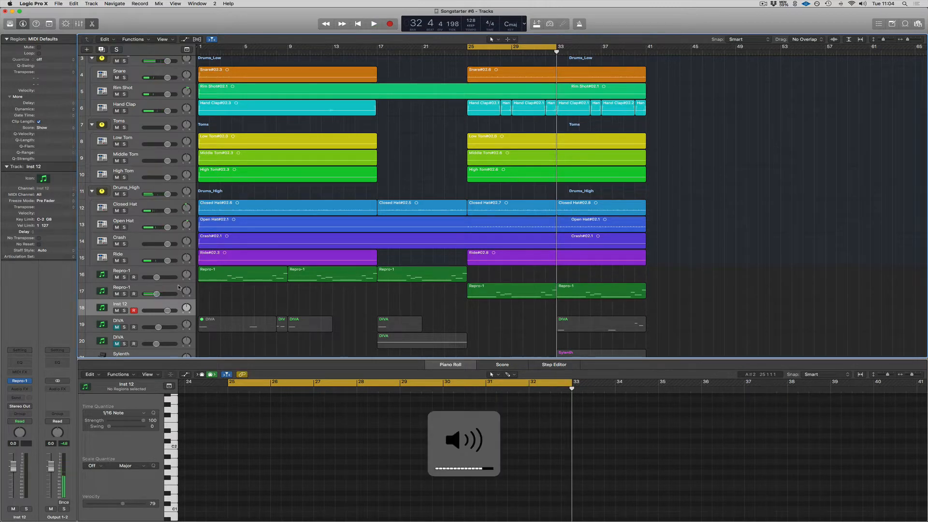
pyautogui.click(20, 381)
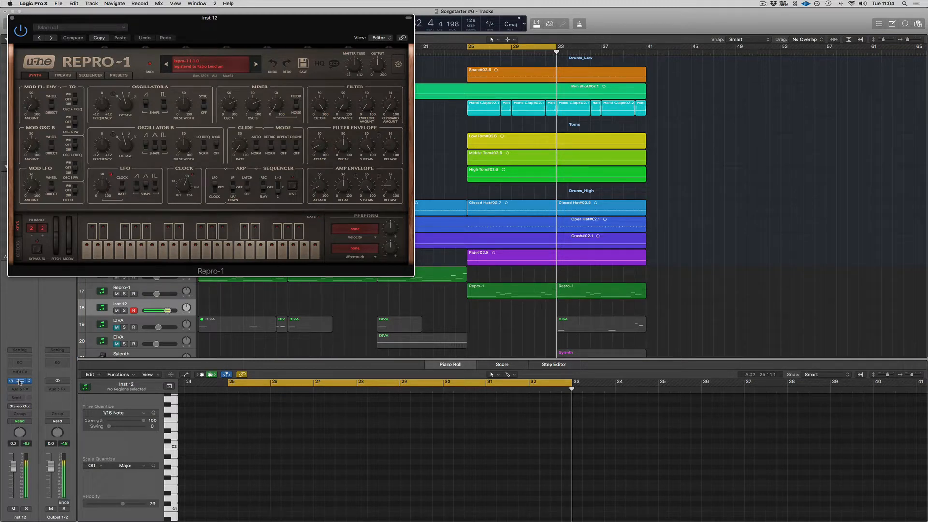
pyautogui.moveTo(222, 37); pyautogui.dragTo(363, 74)
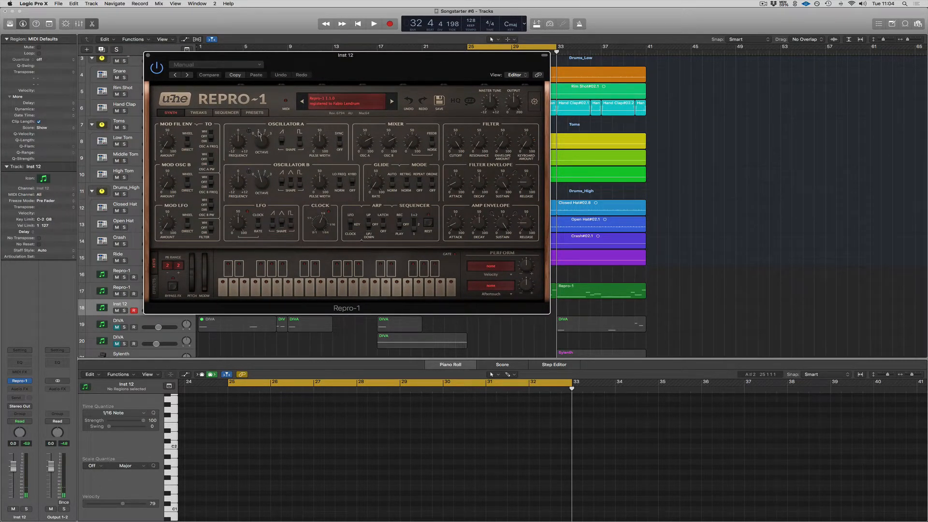
# Step: Set the mixer's Osc B level to 0 and adjust oscillator A's wave shape, pulse width and the noise level
pyautogui.moveTo(391, 141); pyautogui.dragTo(388, 250)
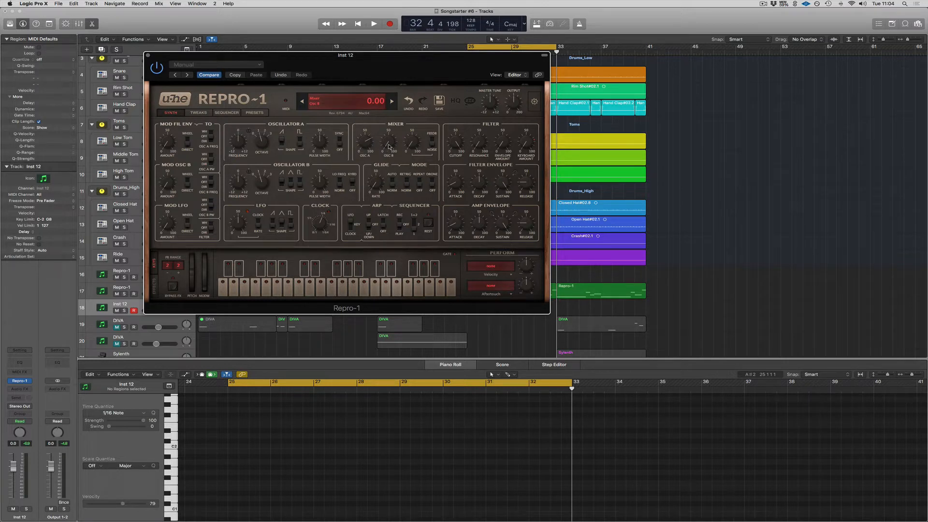
pyautogui.click(302, 141)
pyautogui.moveTo(320, 141); pyautogui.dragTo(319, 161)
pyautogui.moveTo(384, 124); pyautogui.dragTo(384, 111)
pyautogui.moveTo(388, 141)
pyautogui.mouseDown()
pyautogui.moveTo(387, 116)
pyautogui.moveTo(388, 140)
pyautogui.mouseUp()
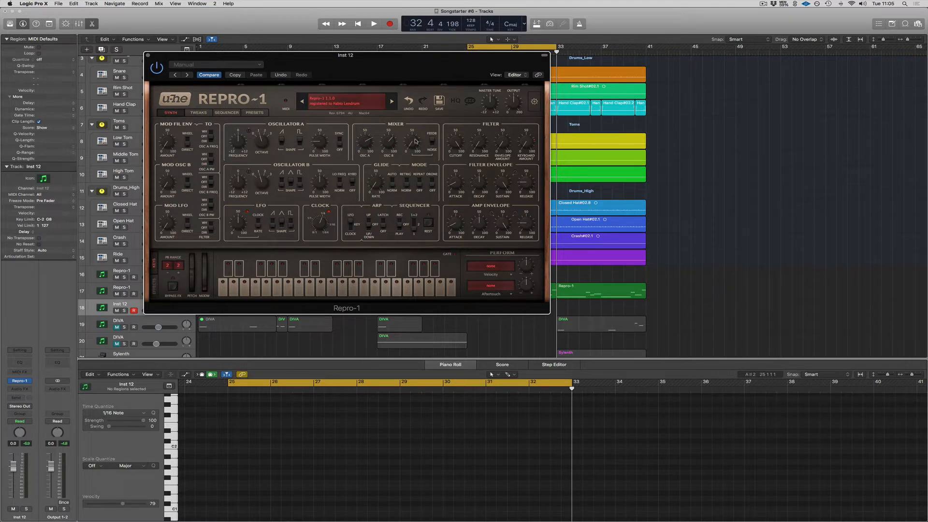
pyautogui.moveTo(415, 141)
pyautogui.mouseDown()
pyautogui.moveTo(414, 83)
pyautogui.moveTo(409, 151)
pyautogui.mouseUp()
# Step: Assign Velocity as the modulation source for the filter cutoff
pyautogui.click(493, 275)
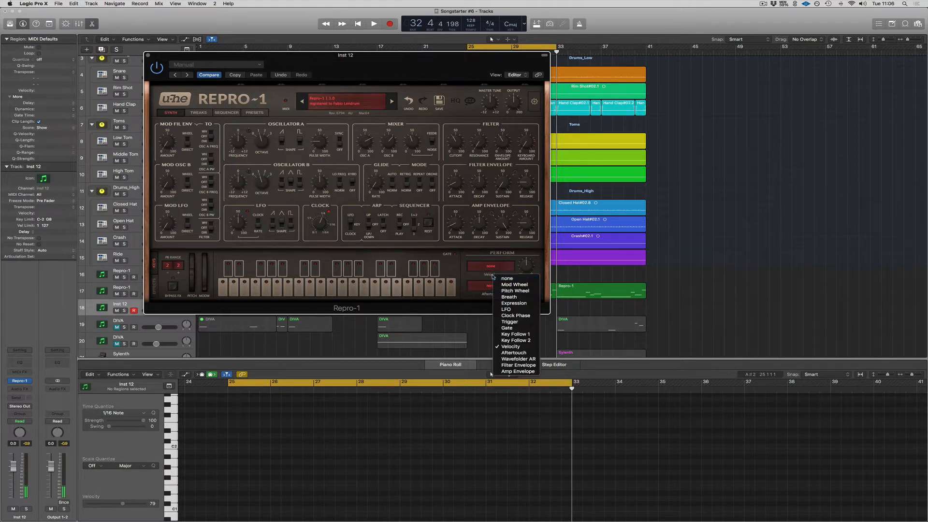
pyautogui.click(512, 349)
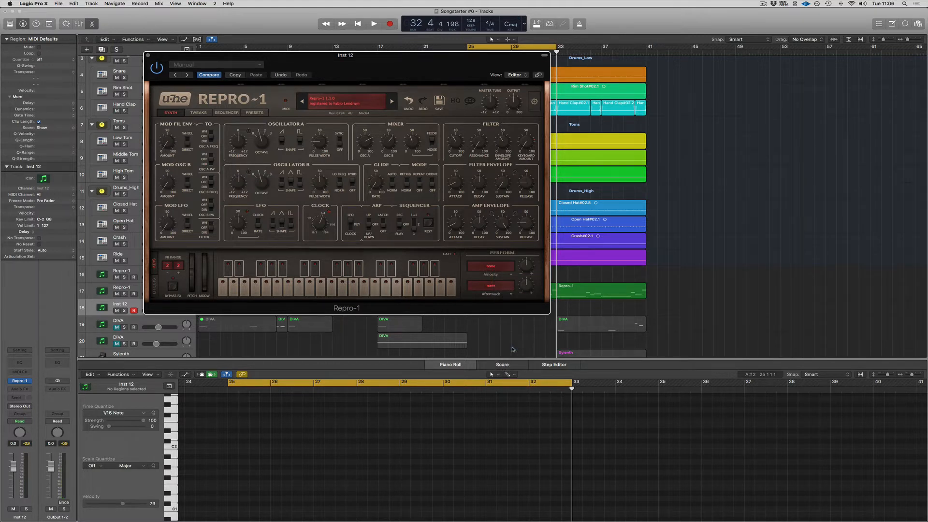
pyautogui.moveTo(529, 268); pyautogui.dragTo(458, 144)
# Step: Switch Repro-1's sequencer to play mode and adjust its clock rate
pyautogui.click(350, 231)
pyautogui.click(350, 232)
pyautogui.click(399, 223)
pyautogui.click(399, 232)
pyautogui.moveTo(319, 227); pyautogui.dragTo(376, 78)
pyautogui.moveTo(325, 225); pyautogui.dragTo(322, 218)
# Step: Set the filter cutoff to 11 and adjust the filter envelope amount and the amp envelope's sustain
pyautogui.moveTo(457, 147); pyautogui.dragTo(458, 167)
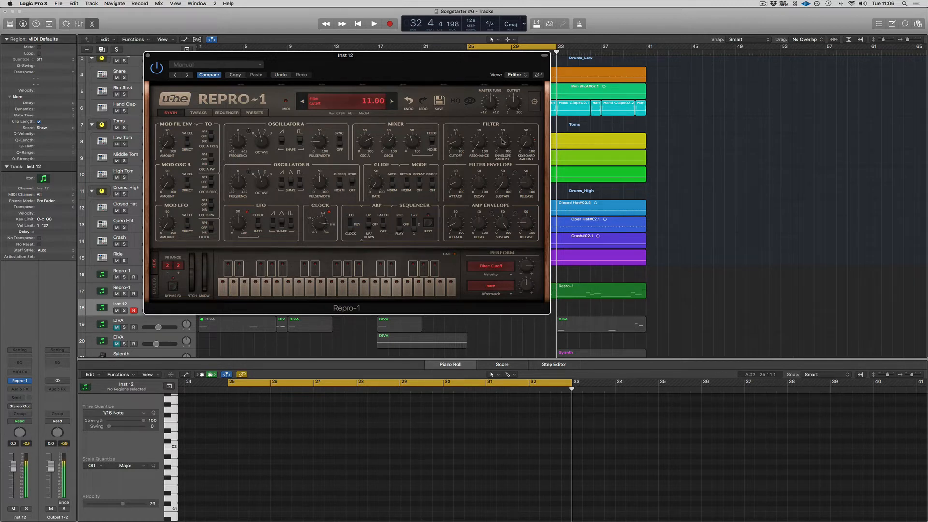
pyautogui.moveTo(502, 138); pyautogui.dragTo(457, 143)
pyautogui.moveTo(503, 222)
pyautogui.mouseDown()
pyautogui.moveTo(505, 296)
pyautogui.moveTo(483, 223)
pyautogui.moveTo(521, 216)
pyautogui.moveTo(500, 221)
pyautogui.moveTo(522, 224)
pyautogui.moveTo(504, 225)
pyautogui.mouseUp()
# Step: Set sequencer pattern 1 to 8 steps and give its steps differing velocities
pyautogui.click(220, 112)
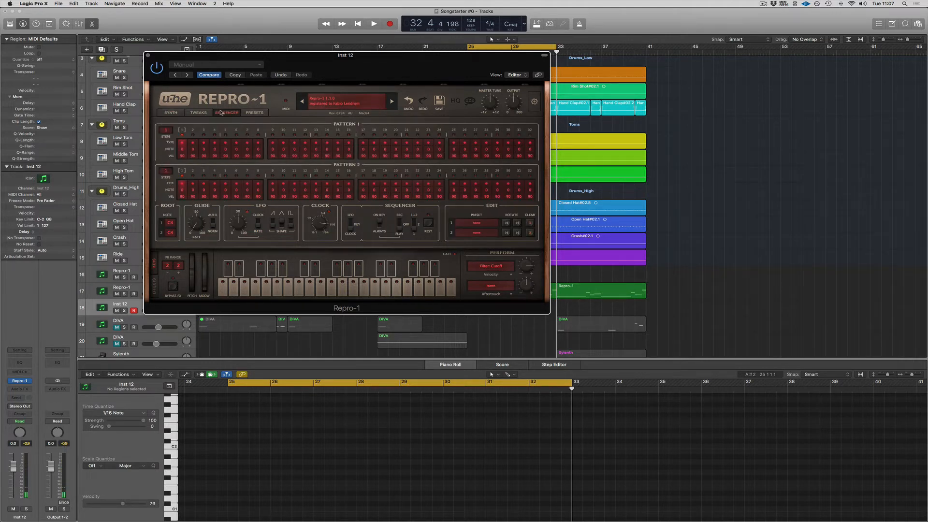
pyautogui.moveTo(167, 129); pyautogui.dragTo(187, 129)
pyautogui.moveTo(217, 156)
pyautogui.mouseDown()
pyautogui.moveTo(225, 177)
pyautogui.moveTo(240, 153)
pyautogui.moveTo(241, 164)
pyautogui.moveTo(261, 149)
pyautogui.mouseUp()
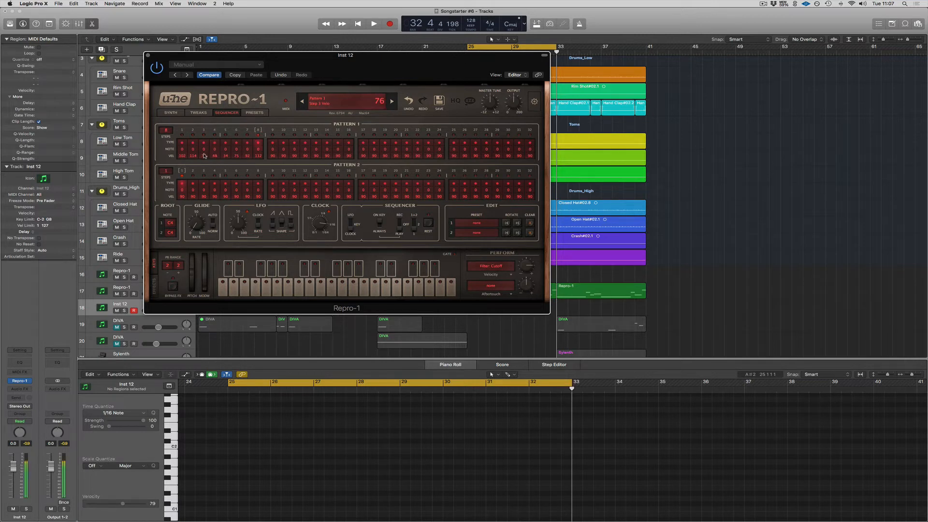
pyautogui.moveTo(227, 155)
pyautogui.mouseDown()
pyautogui.moveTo(228, 143)
pyautogui.moveTo(227, 153)
pyautogui.mouseUp()
# Step: Enable Repro-1's ResQ effect with a bass gain of 5.8 dB, and try out the Jaws wavefolder
pyautogui.click(156, 289)
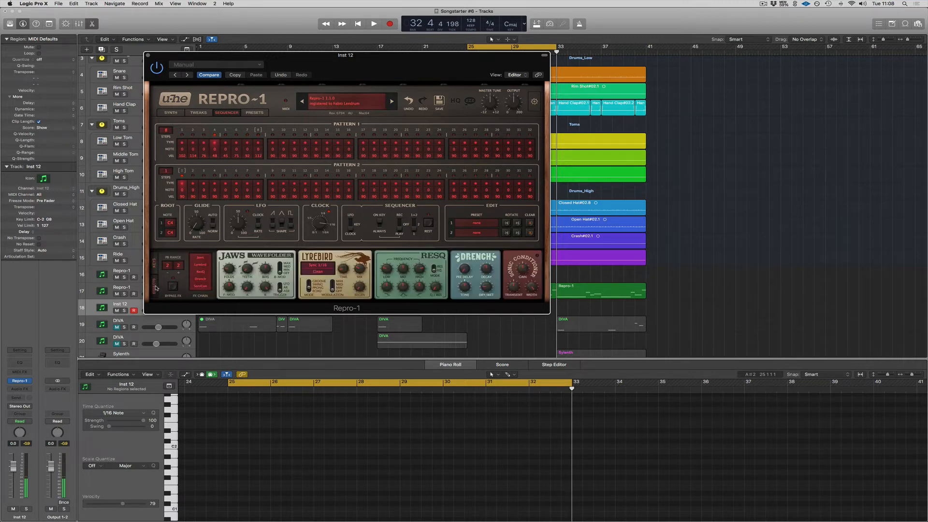
pyautogui.click(205, 272)
pyautogui.moveTo(385, 290); pyautogui.dragTo(388, 279)
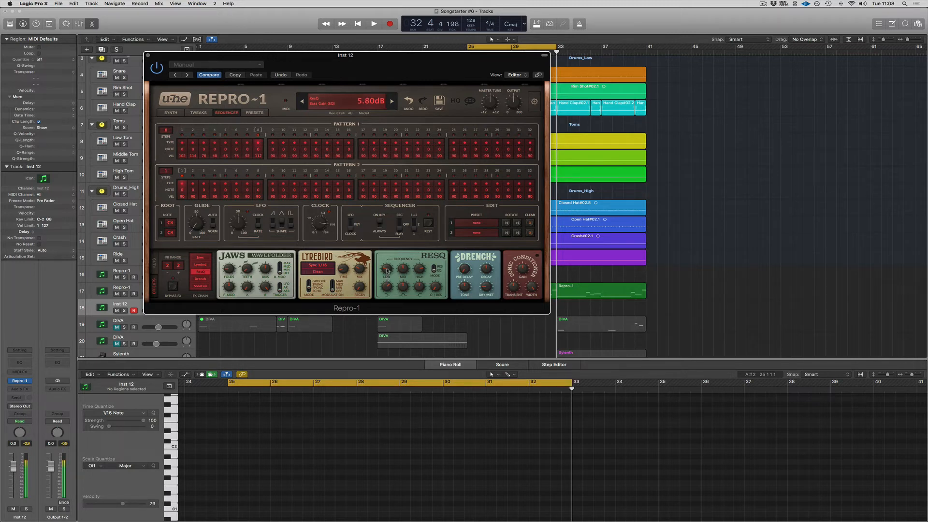
pyautogui.moveTo(388, 269)
pyautogui.mouseDown()
pyautogui.moveTo(389, 261)
pyautogui.moveTo(389, 282)
pyautogui.mouseUp()
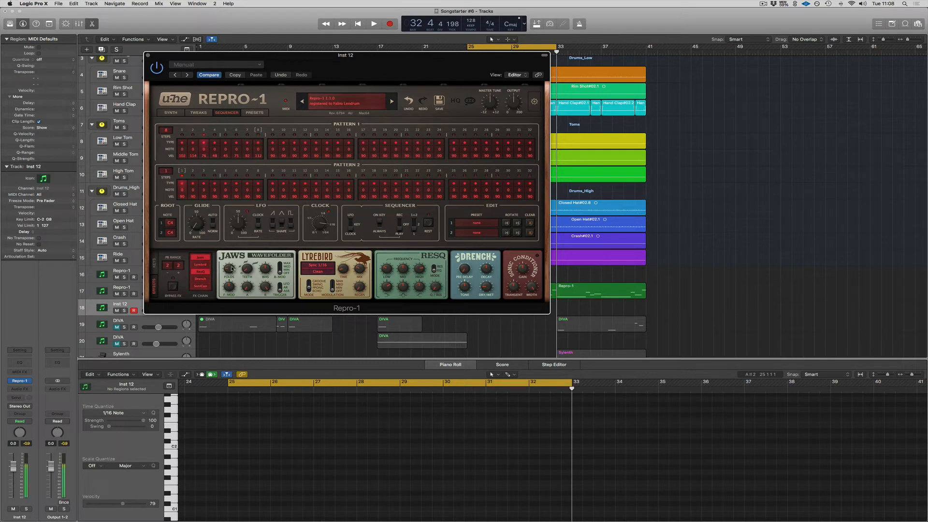
pyautogui.moveTo(229, 273)
pyautogui.mouseDown()
pyautogui.moveTo(226, 258)
pyautogui.moveTo(225, 266)
pyautogui.mouseUp()
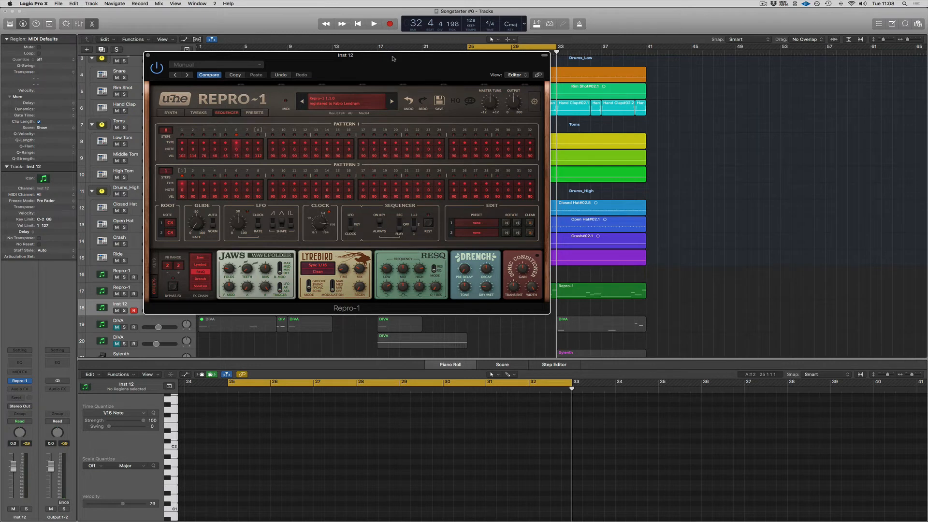
# Step: Close the synth, copy the Repro-1 region at bar 25 from track 17 to Inst 12, and mute track 17
pyautogui.moveTo(278, 57); pyautogui.dragTo(474, 55)
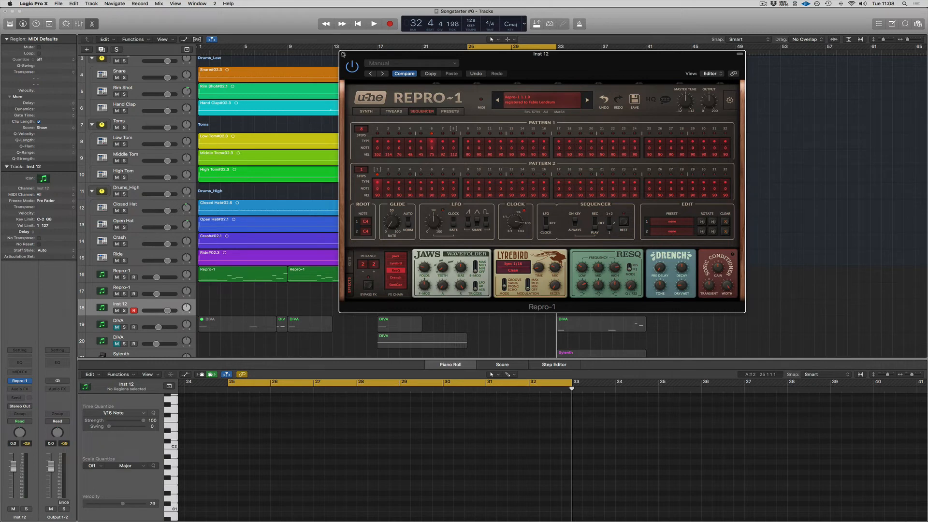
pyautogui.click(343, 54)
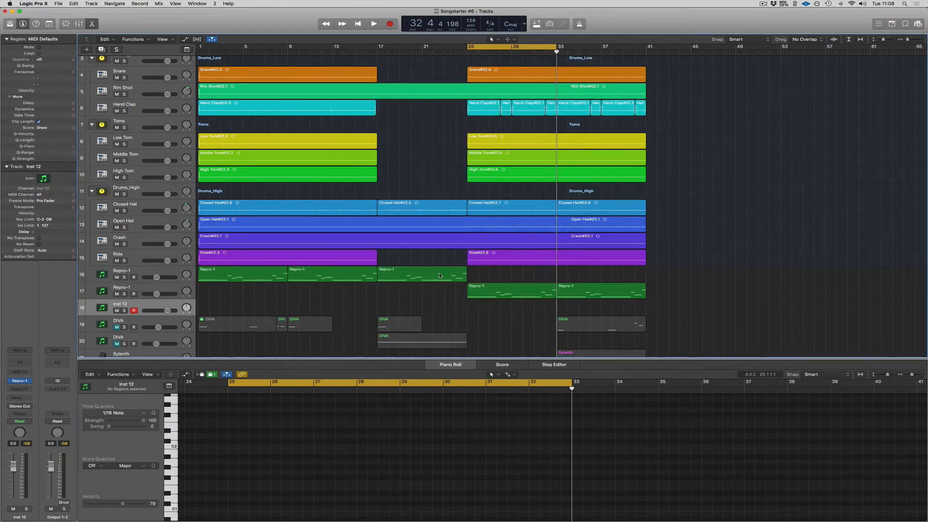
pyautogui.scroll(1, 141, 275)
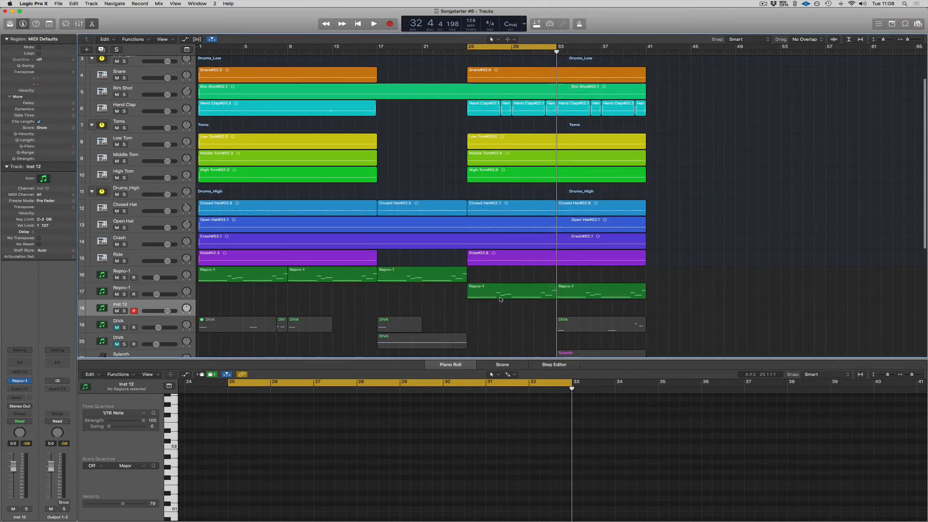
pyautogui.moveTo(501, 299); pyautogui.dragTo(501, 315)
pyautogui.click(117, 294)
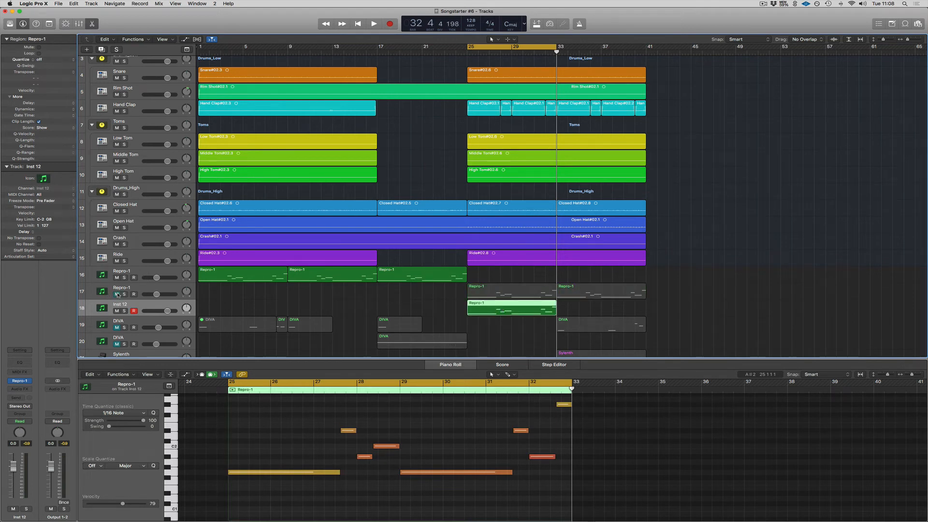
# Step: Transpose all notes in the copied region down one octave and play the result
pyautogui.press('space')
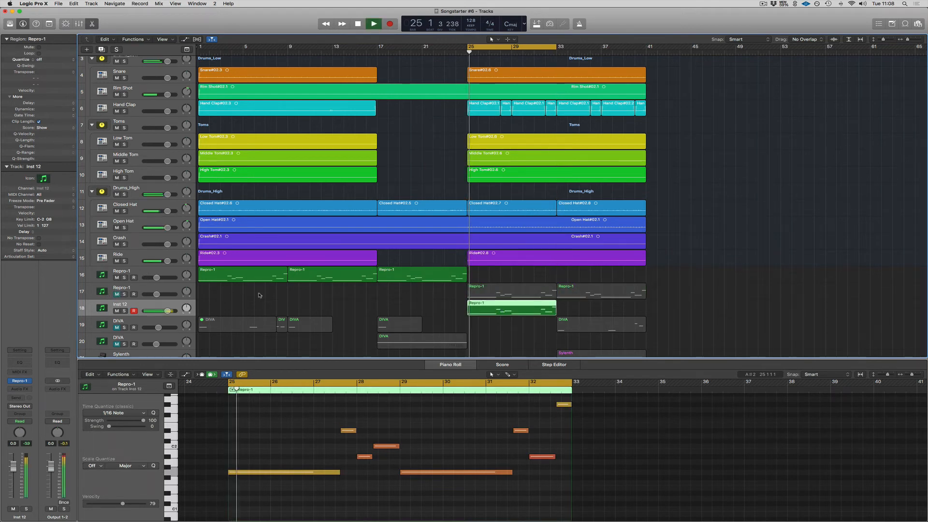
pyautogui.click(468, 426)
pyautogui.press('super+a')
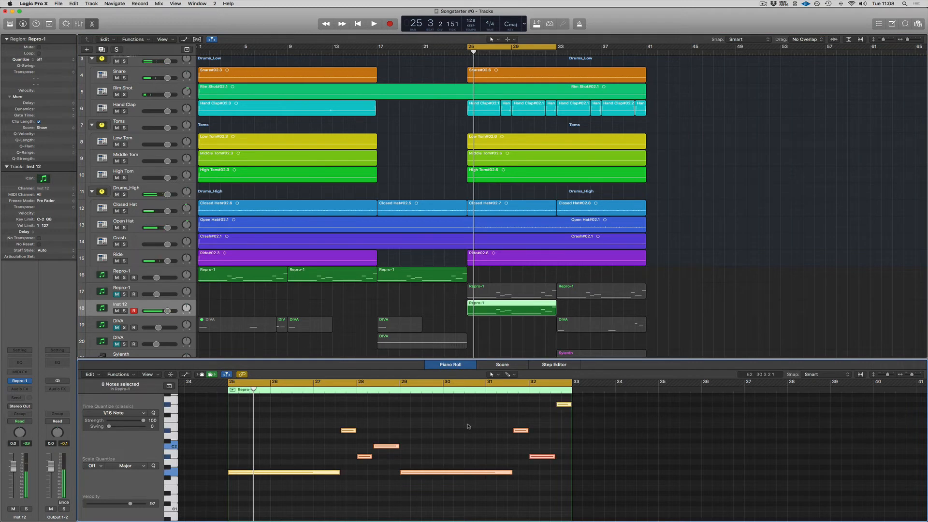
pyautogui.hotkey('alt', 'shift', 'Down')
pyautogui.press('space')
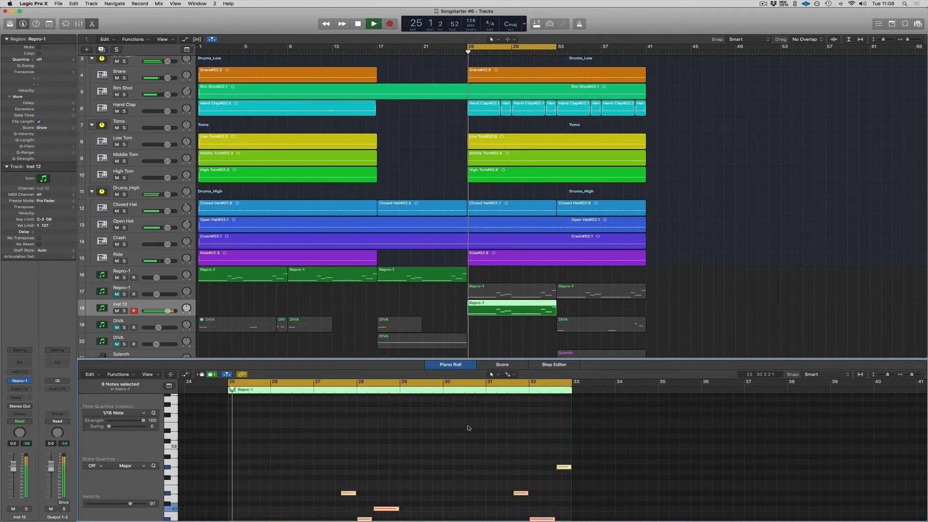
pyautogui.scroll(-4, 461, 427)
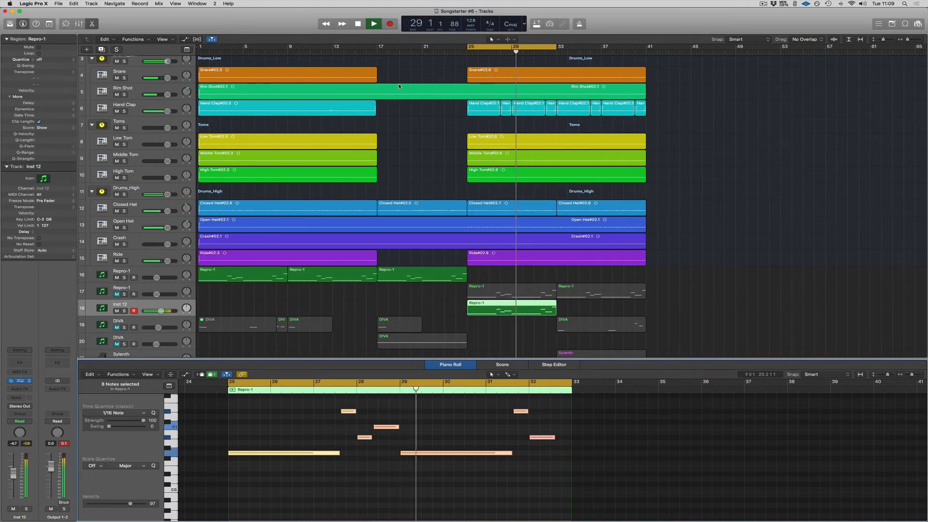
# Step: Set Repro-1's filter envelope amount to 45 and the Inst 12 channel volume to -2.4 dB
pyautogui.click(22, 381)
pyautogui.click(366, 112)
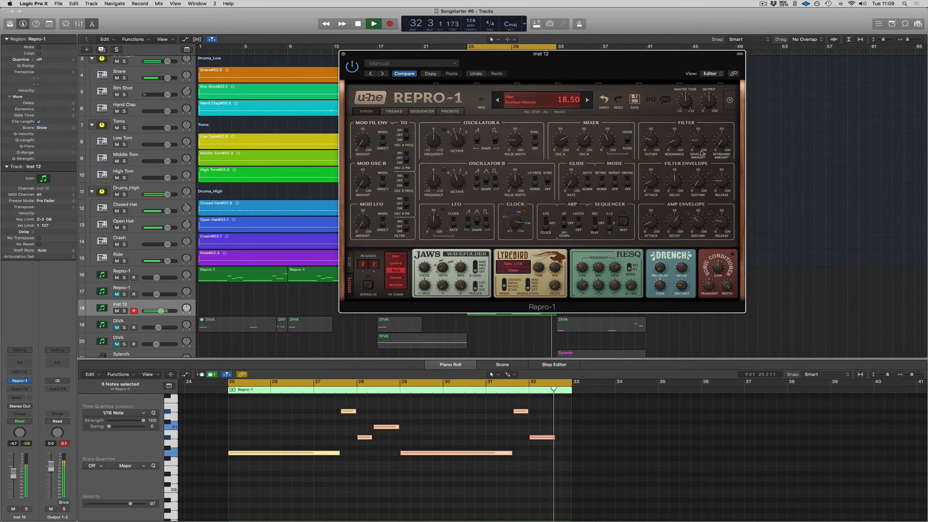
pyautogui.moveTo(701, 132); pyautogui.dragTo(700, 131)
pyautogui.press('space')
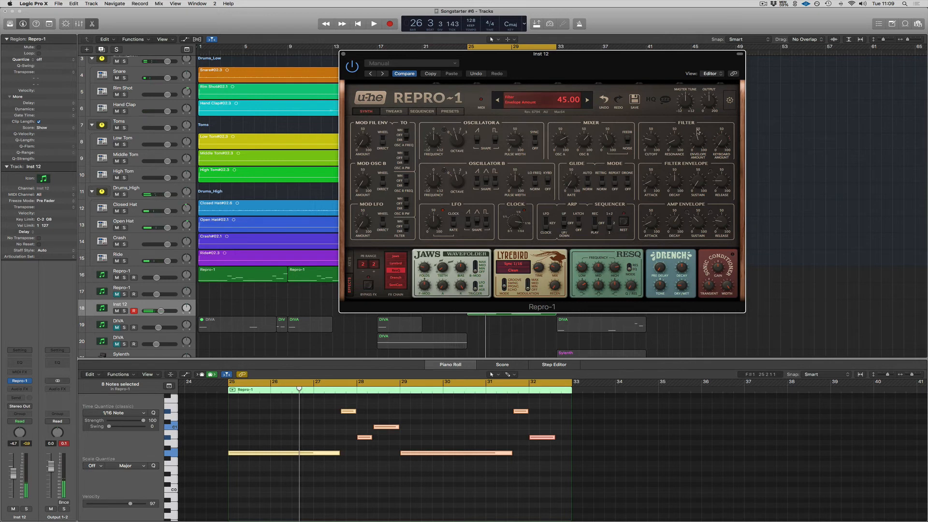
pyautogui.moveTo(15, 481); pyautogui.dragTo(17, 470)
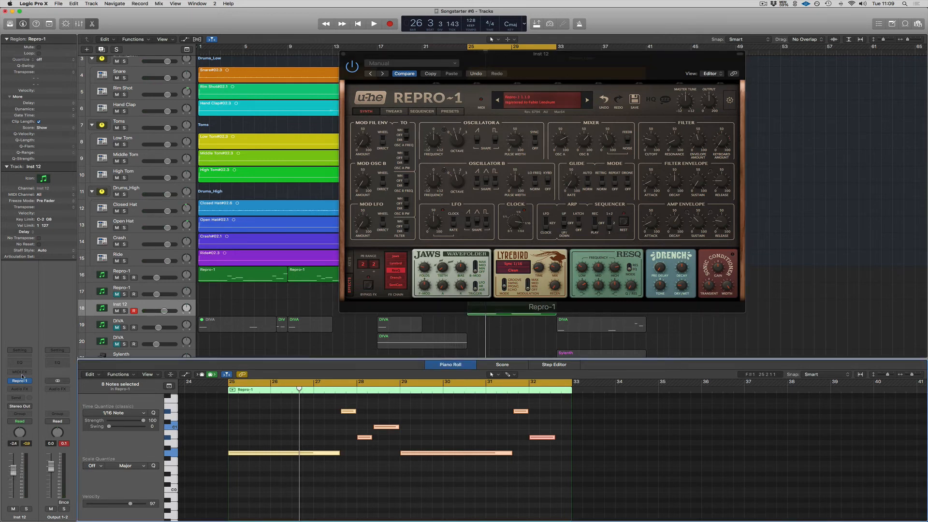
# Step: Insert a stereo FabFilter Saturn as an audio effect on the Inst 12 channel
pyautogui.click(19, 389)
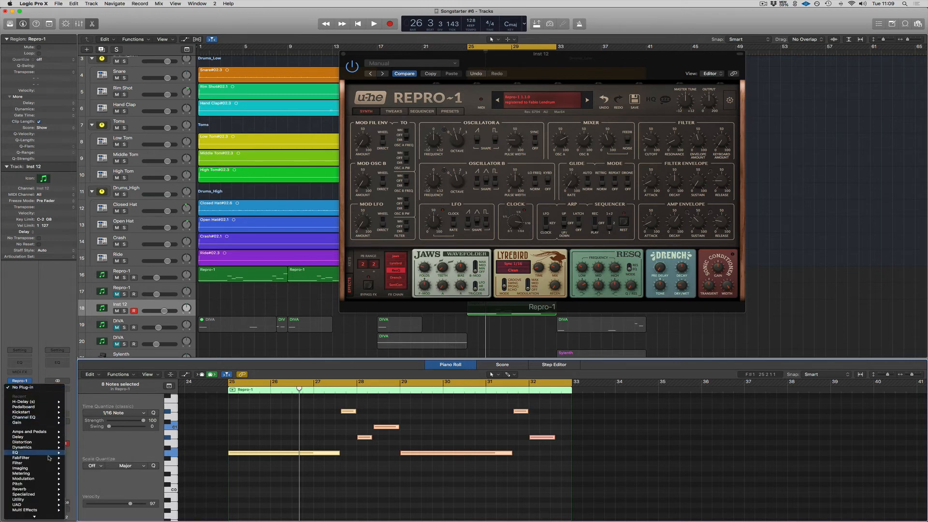
pyautogui.moveTo(49, 458)
pyautogui.moveTo(94, 484)
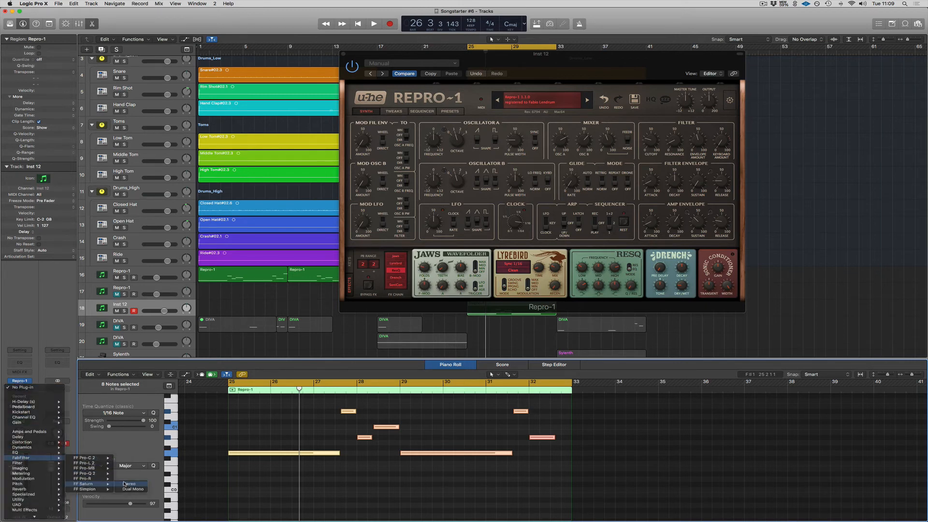
pyautogui.click(125, 484)
# Step: Add a stereo FabFilter Pro-Q 2 after Saturn on the Inst 12 channel
pyautogui.click(21, 393)
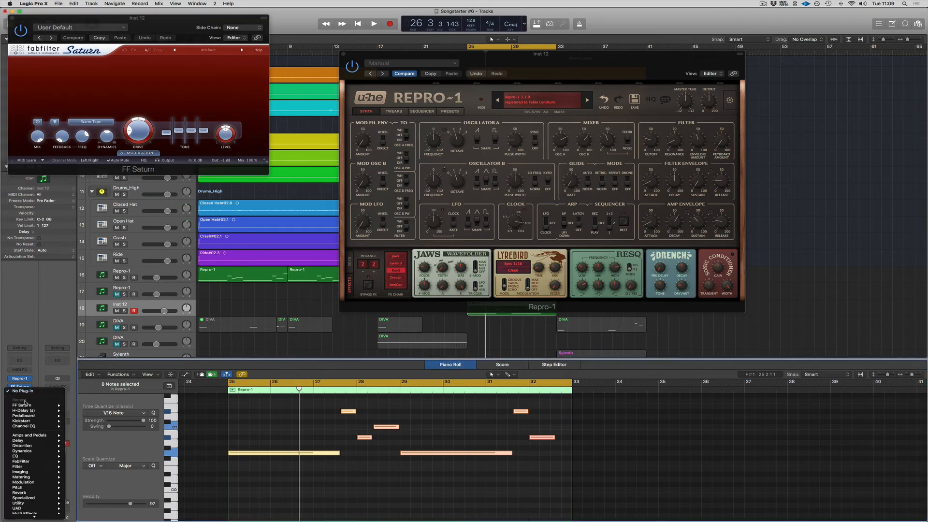
pyautogui.moveTo(45, 461)
pyautogui.moveTo(93, 482)
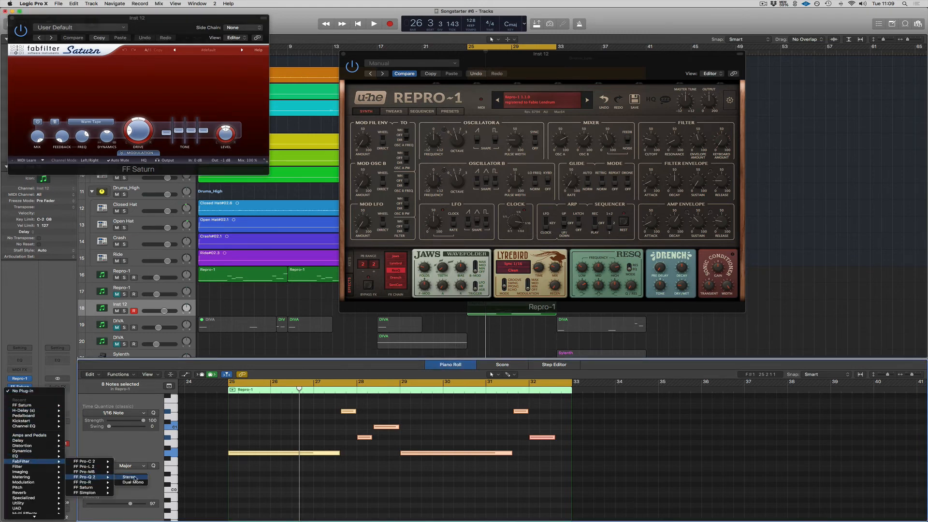
pyautogui.click(129, 477)
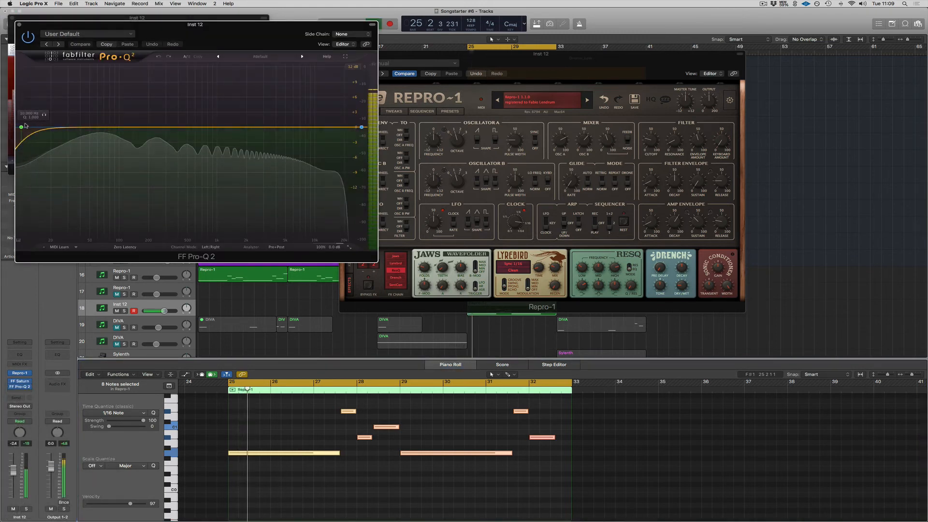
# Step: Set the Pro-Q 2 low-cut band's frequency to 30 Hz and move the equalizer window clear of Saturn
pyautogui.doubleClick(73, 213)
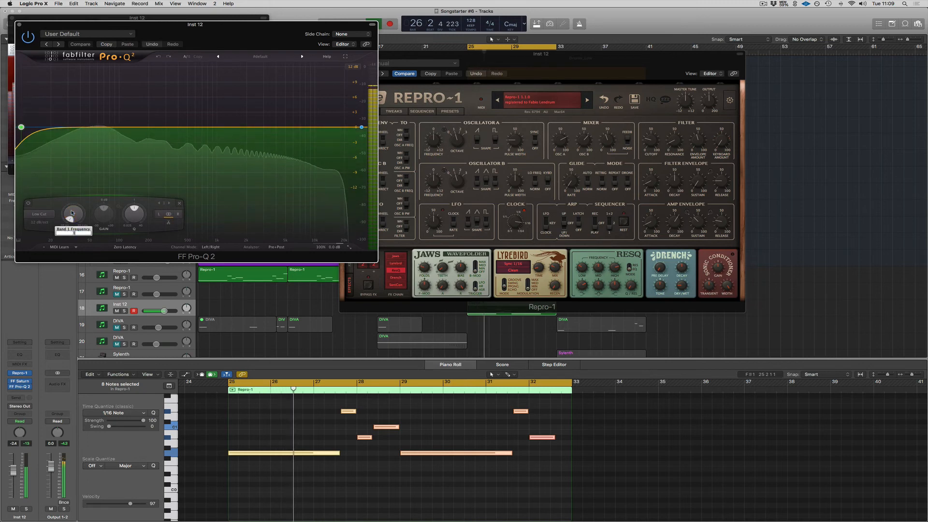
pyautogui.write('30')
pyautogui.press('Return')
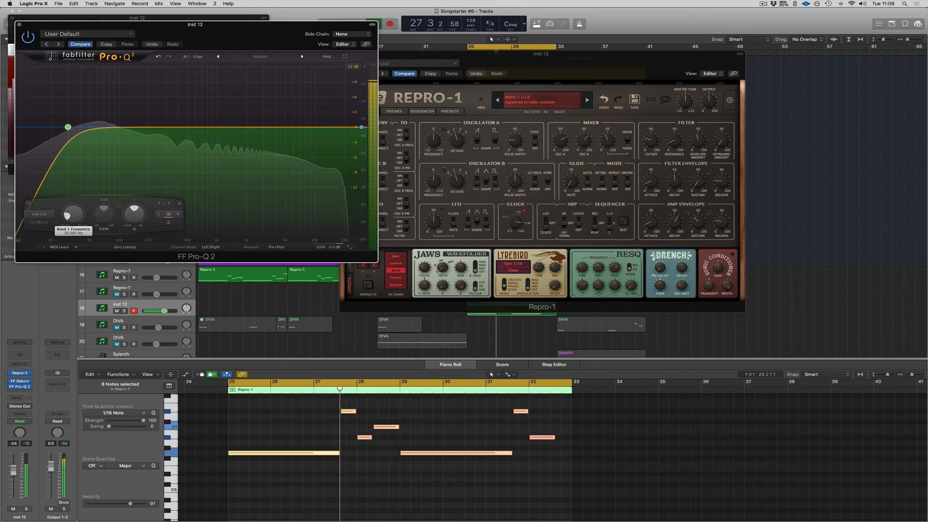
pyautogui.moveTo(252, 42); pyautogui.dragTo(237, 203)
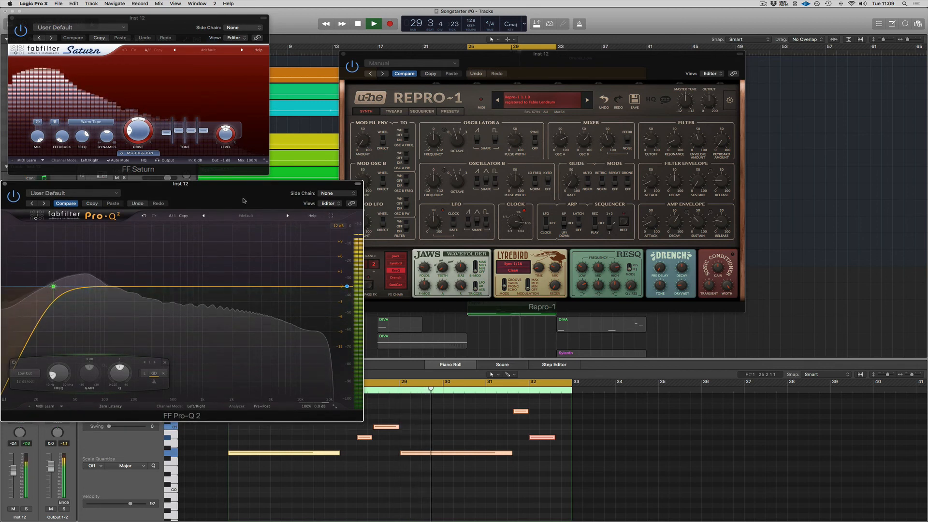
# Step: Adjust Repro-1's filter envelope amount, setting the velocity modulation depth to 34 and the filter cutoff to 18.5
pyautogui.click(696, 149)
pyautogui.moveTo(696, 149)
pyautogui.mouseDown()
pyautogui.moveTo(686, 157)
pyautogui.moveTo(653, 150)
pyautogui.moveTo(655, 158)
pyautogui.moveTo(701, 147)
pyautogui.mouseUp()
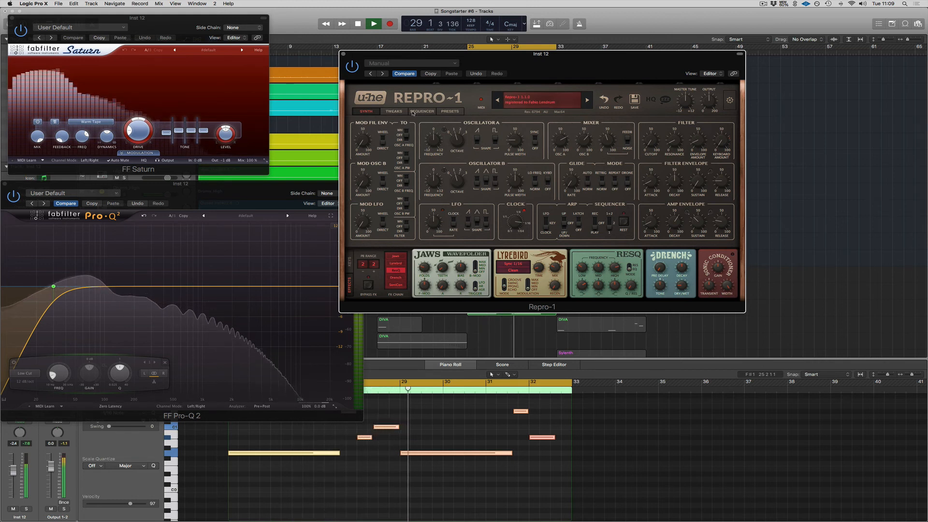
pyautogui.click(349, 262)
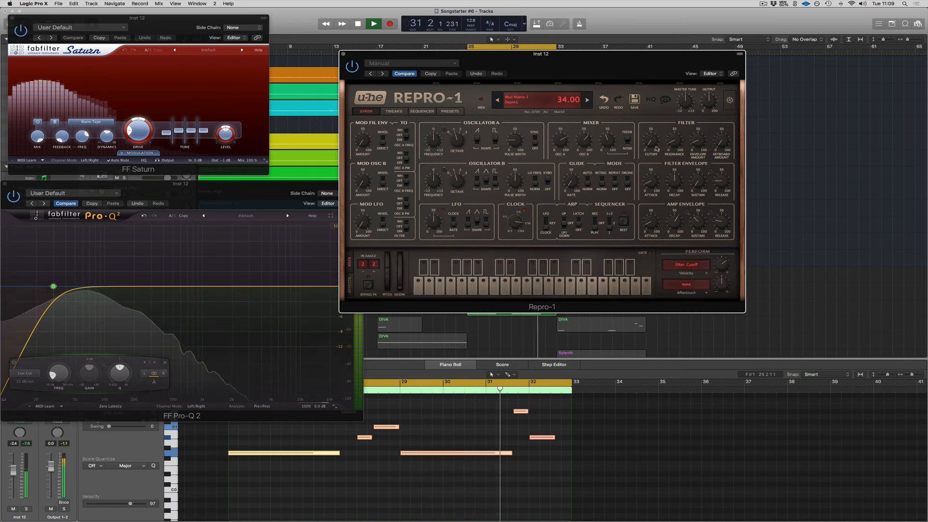
pyautogui.moveTo(650, 131); pyautogui.dragTo(651, 127)
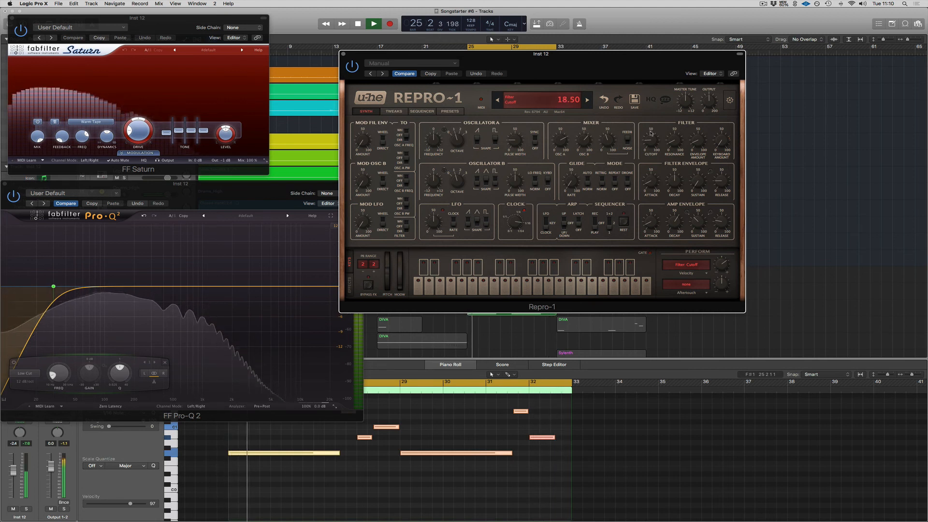
pyautogui.press('space')
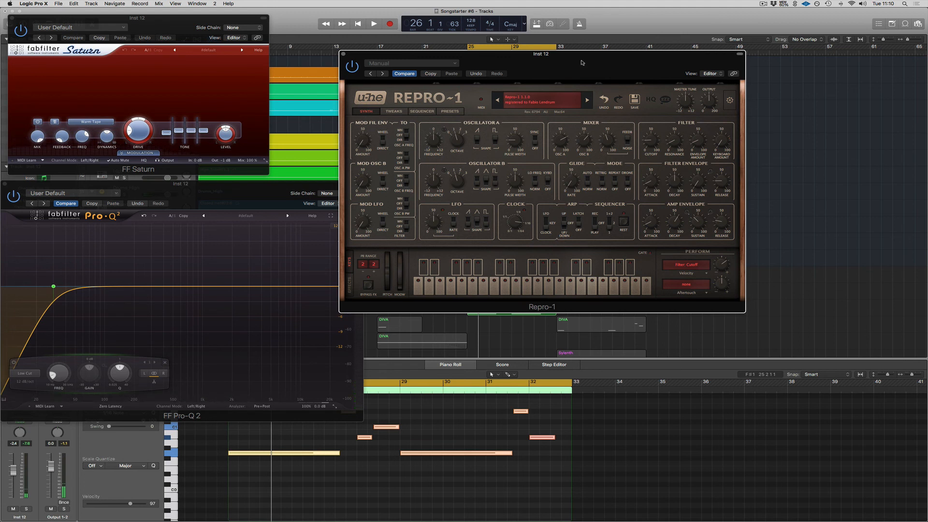
pyautogui.moveTo(583, 63); pyautogui.dragTo(613, 61)
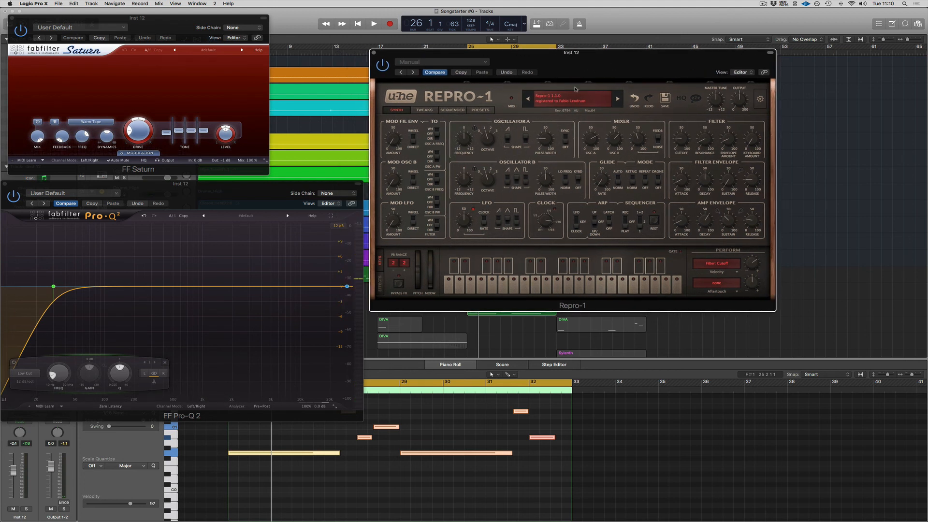